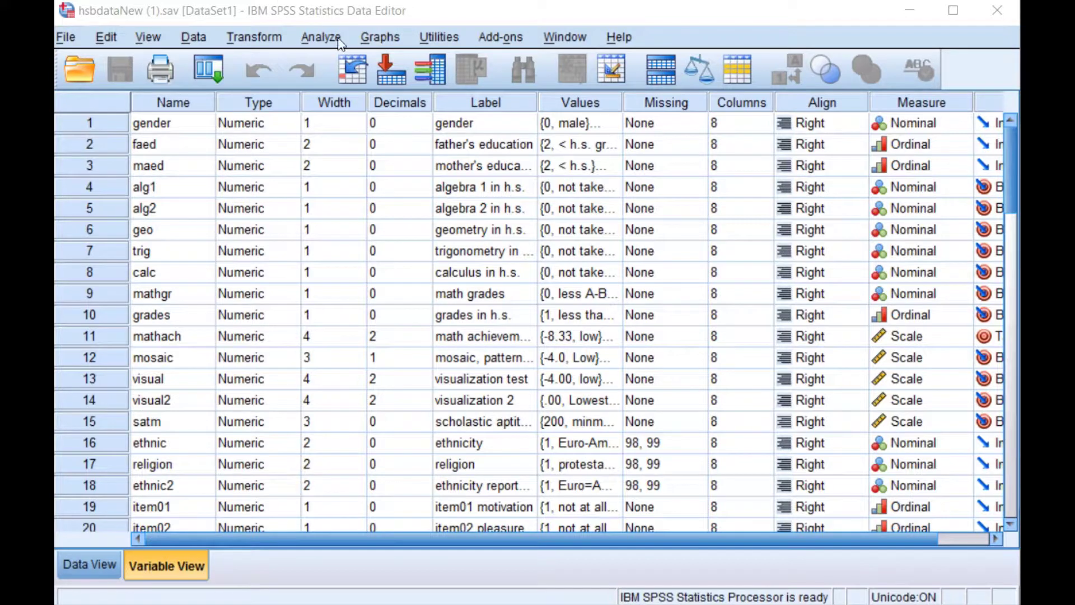
# Start a linear regression and assign the math achievement test as the dependent variable
pyautogui.click(322, 38)
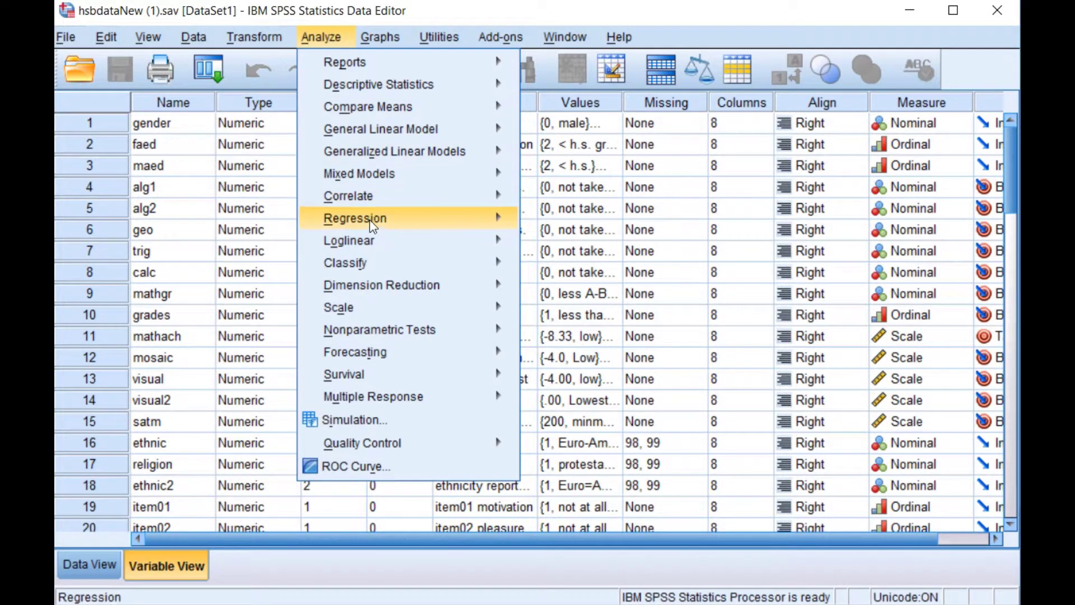
pyautogui.moveTo(369, 221)
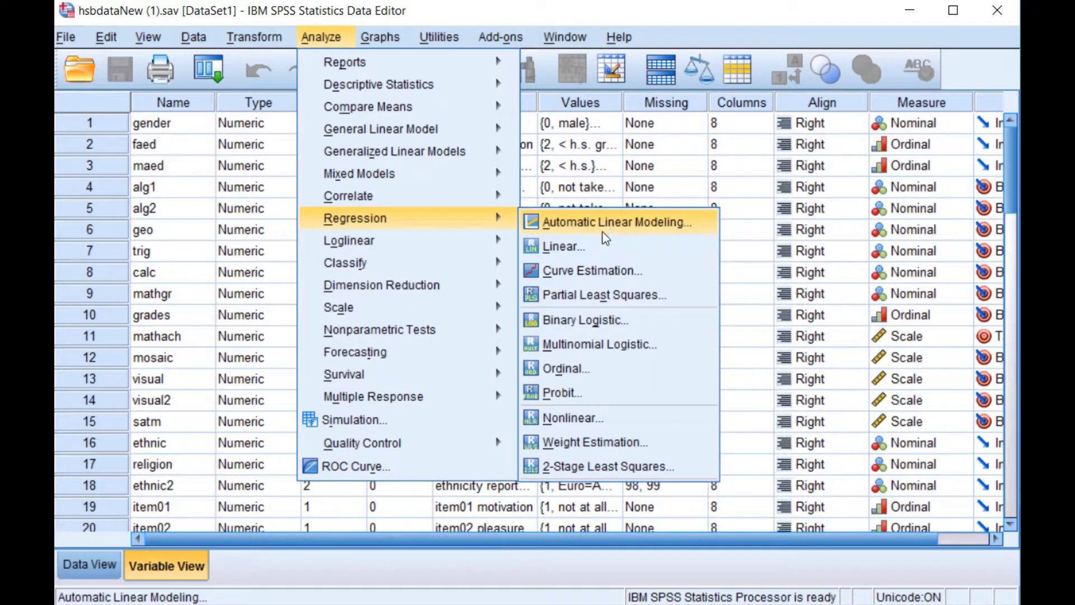
pyautogui.click(604, 252)
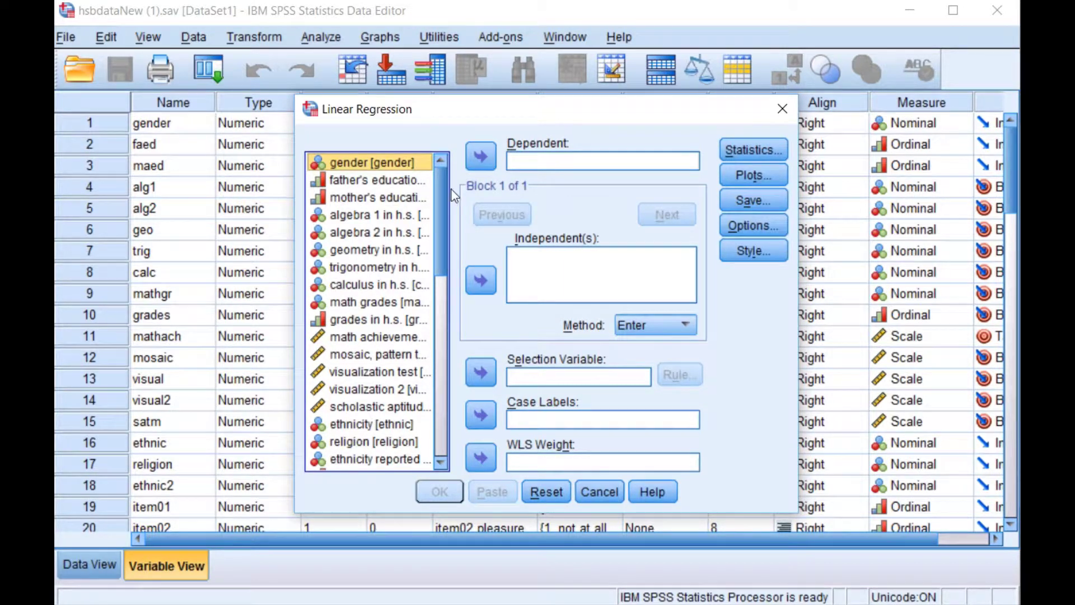
pyautogui.click(405, 337)
pyautogui.click(482, 155)
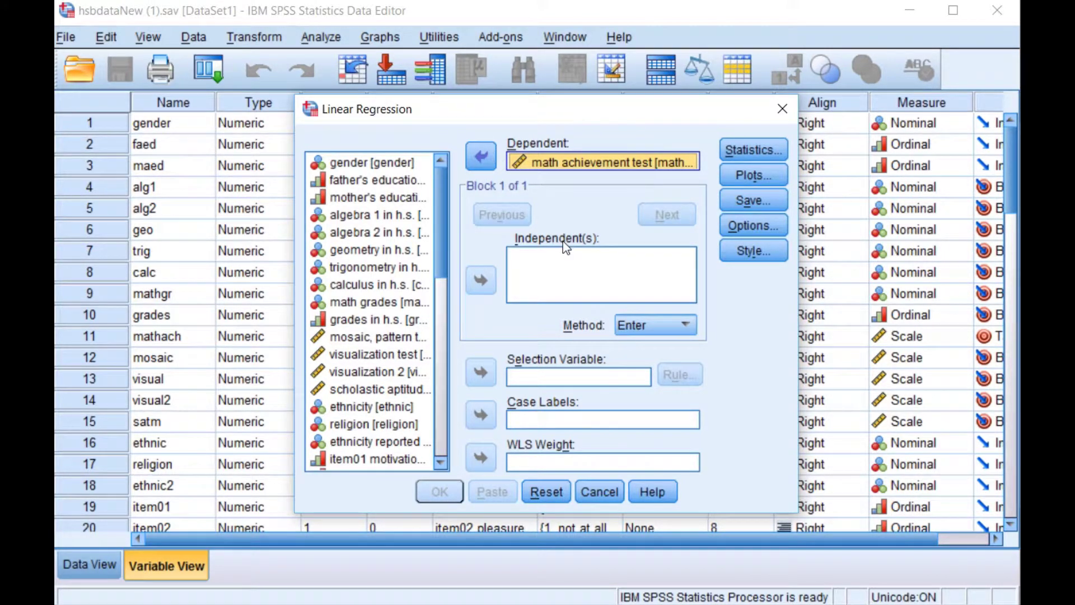
# Enter gender as the independent variable in block 1 and open a second predictor block
pyautogui.click(382, 164)
pyautogui.click(487, 280)
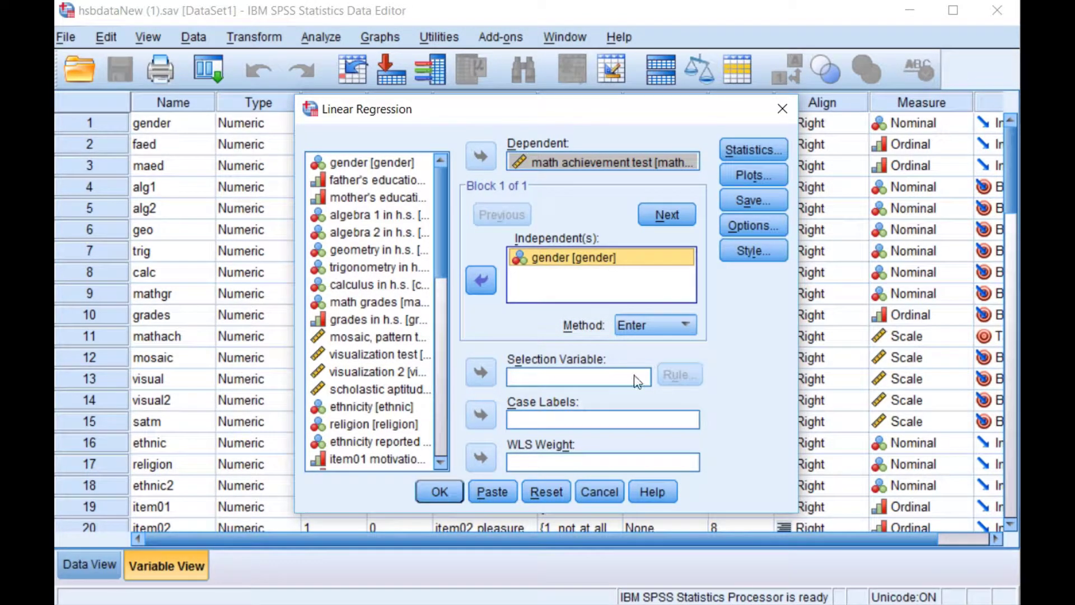
pyautogui.click(668, 223)
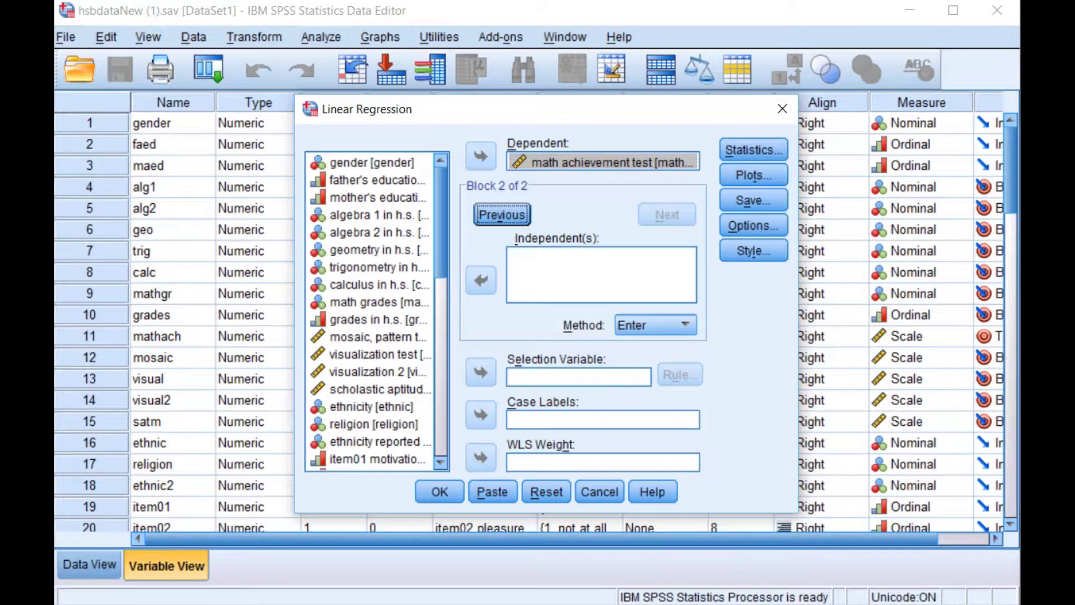
pyautogui.click(439, 492)
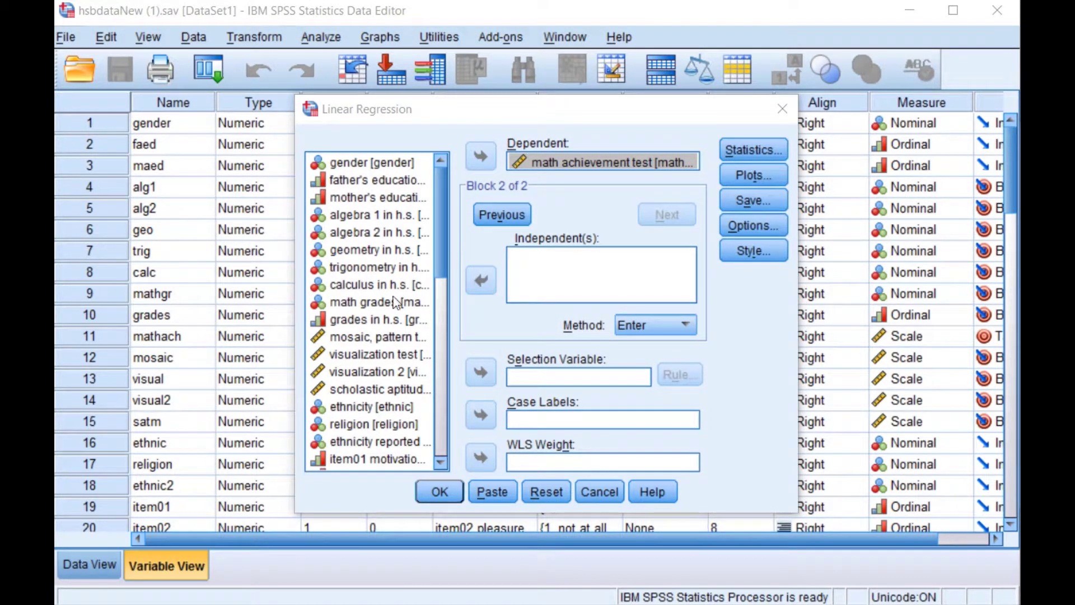
# Add motivation scale and grades in h.s. as independent variables in block 2
pyautogui.click(442, 355)
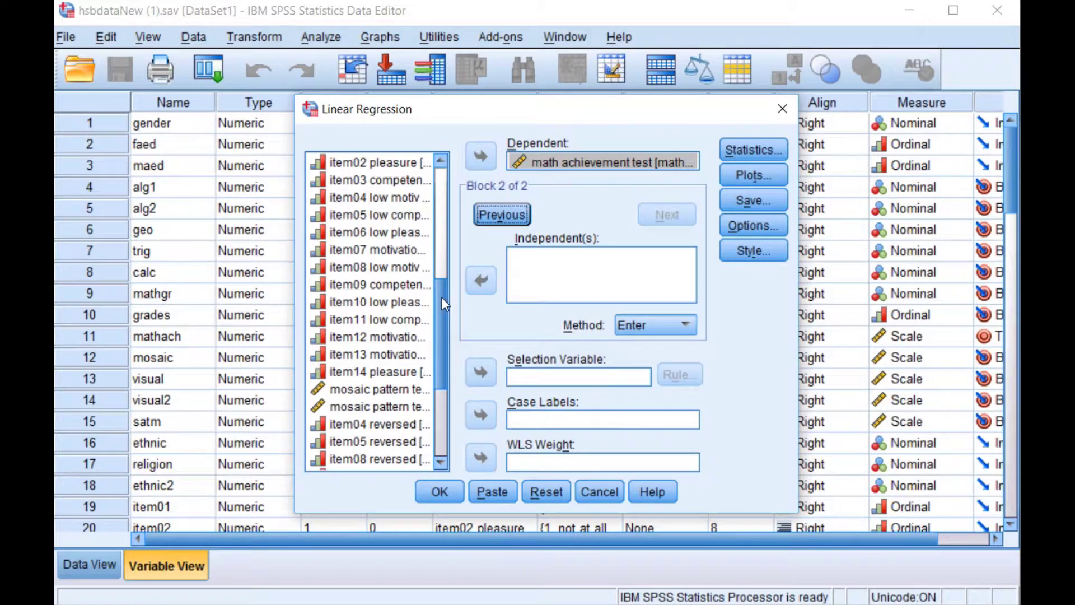
pyautogui.moveTo(442, 298); pyautogui.dragTo(443, 349)
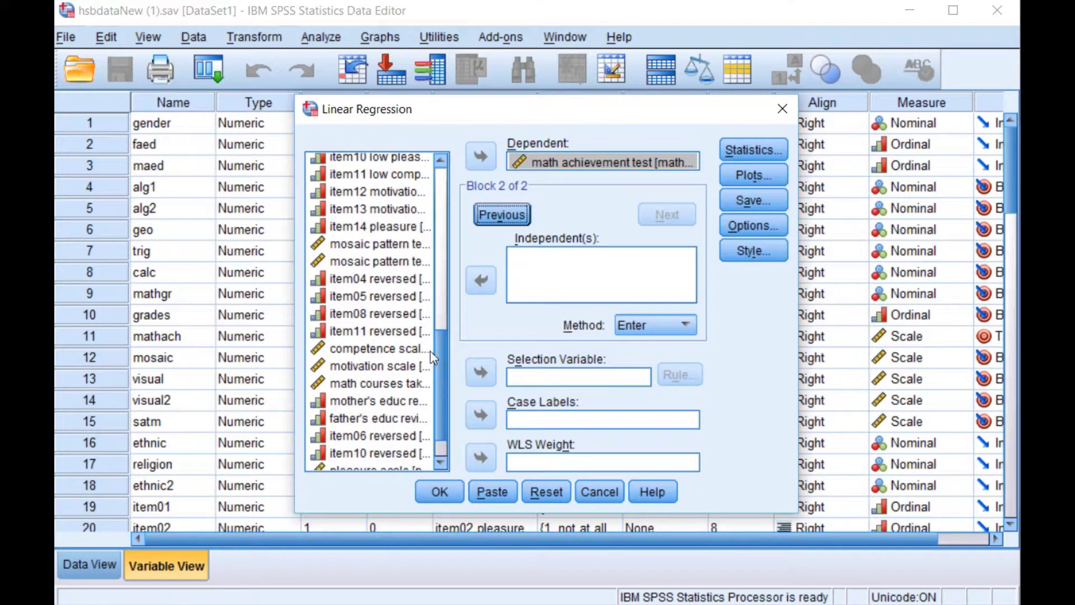
pyautogui.click(386, 366)
pyautogui.click(480, 280)
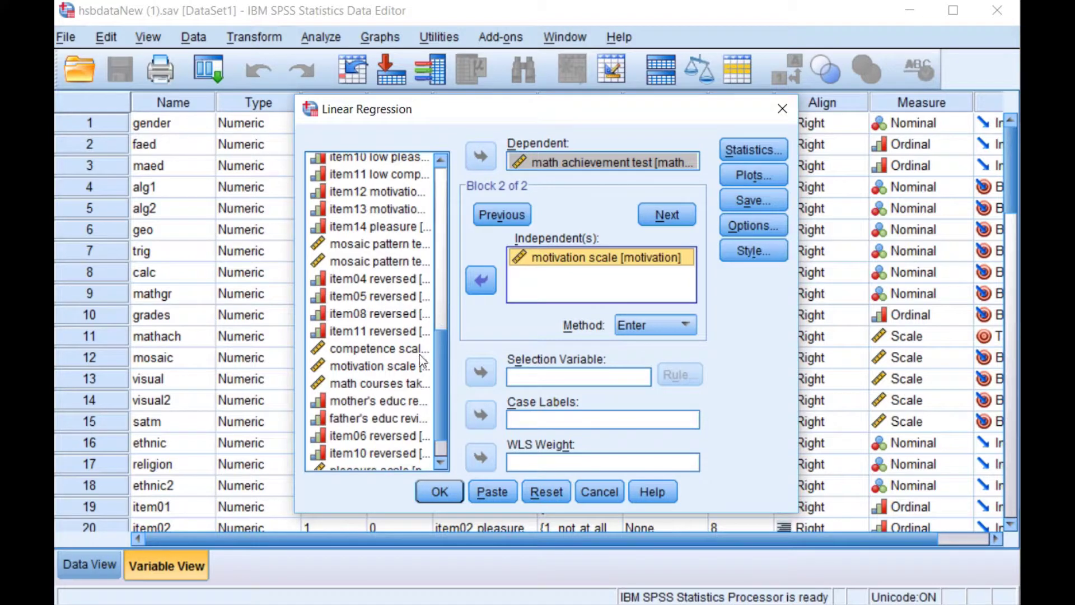
pyautogui.moveTo(438, 389); pyautogui.dragTo(427, 234)
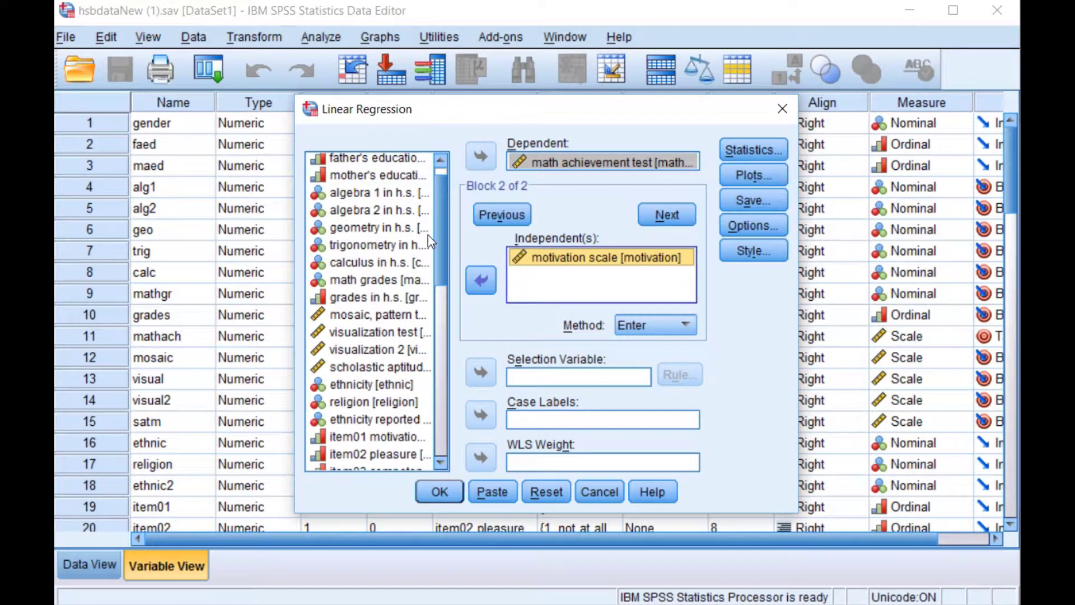
pyautogui.click(392, 302)
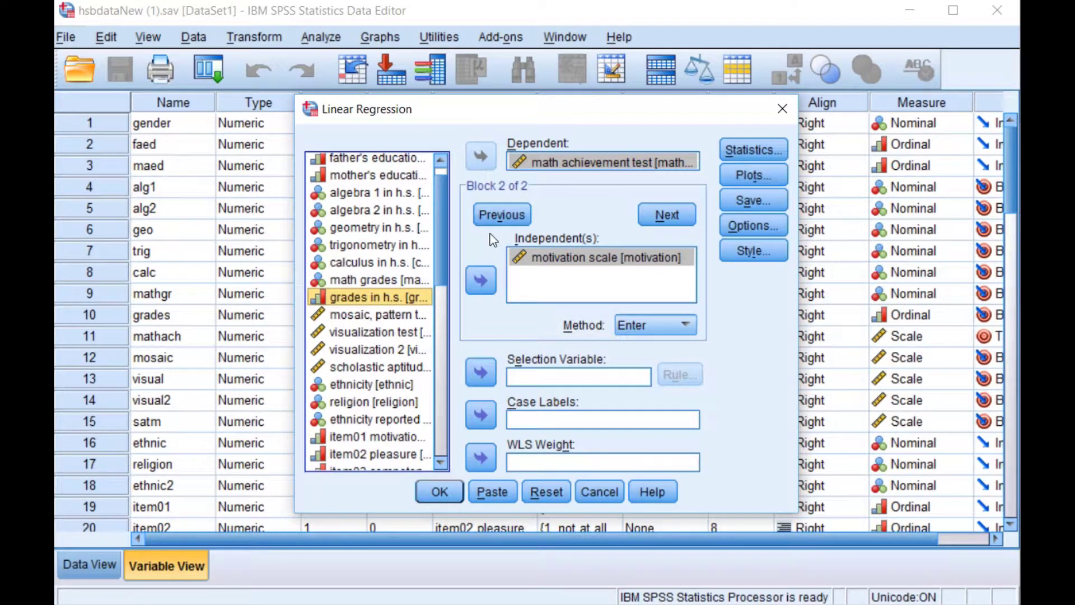
pyautogui.click(481, 280)
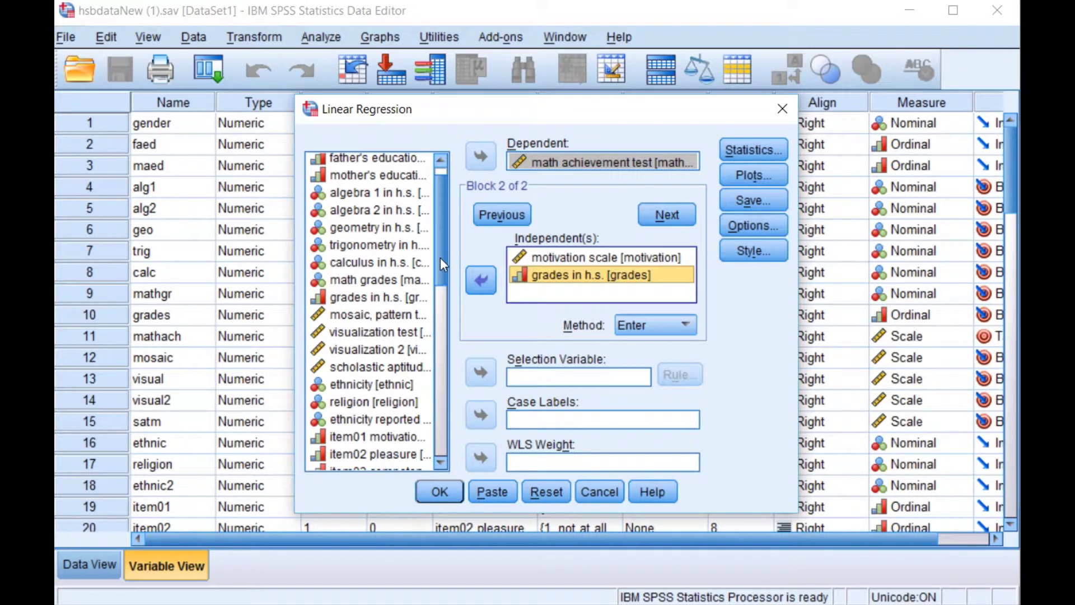
# Add parent's education and math courses taken to the independent variables in block 2
pyautogui.moveTo(440, 258); pyautogui.dragTo(442, 434)
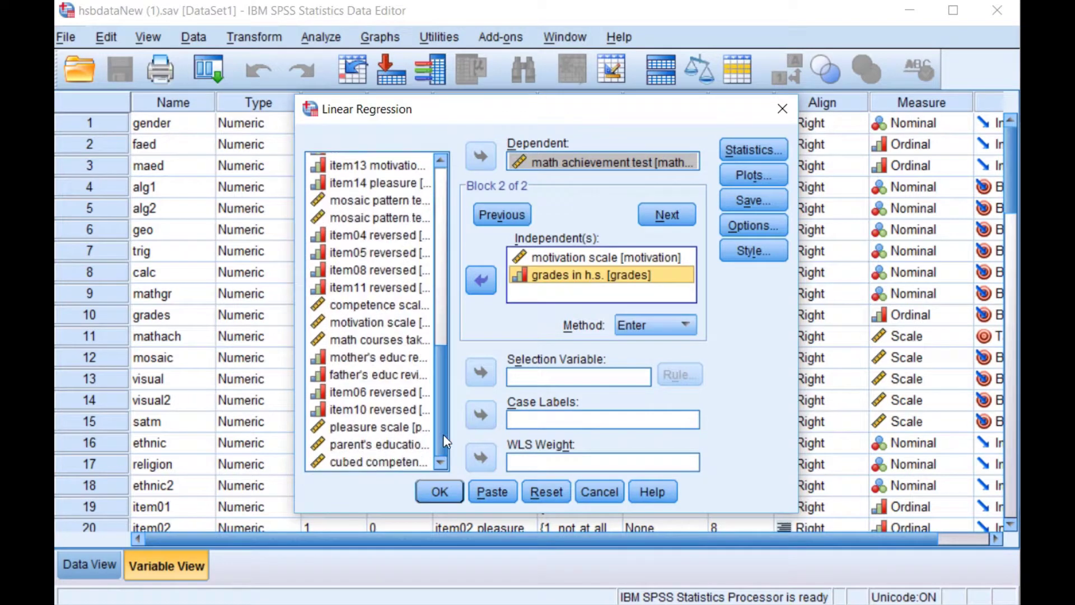
pyautogui.click(417, 444)
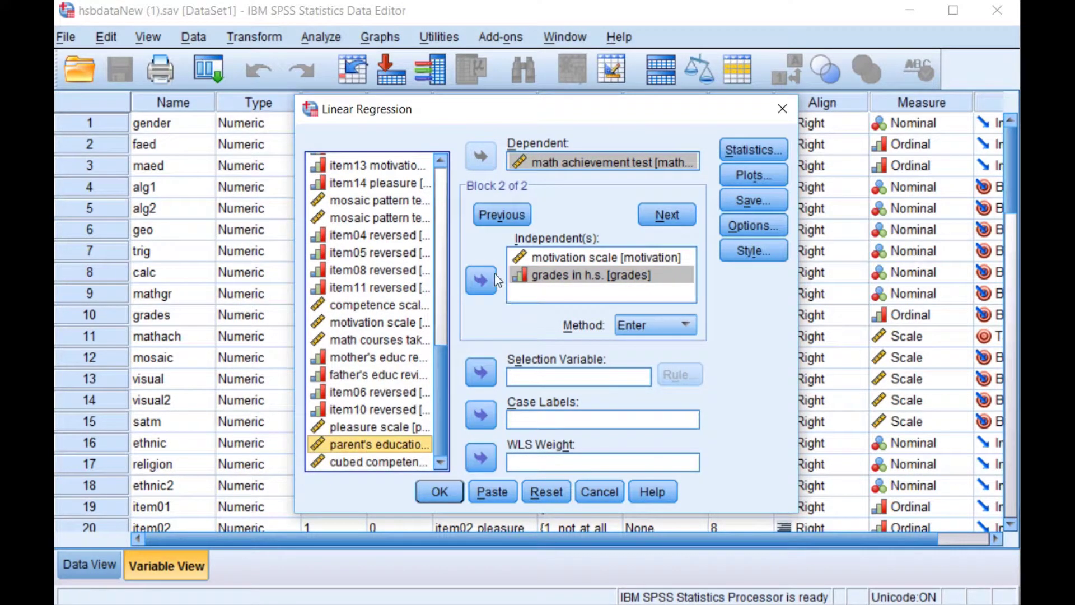
pyautogui.click(481, 280)
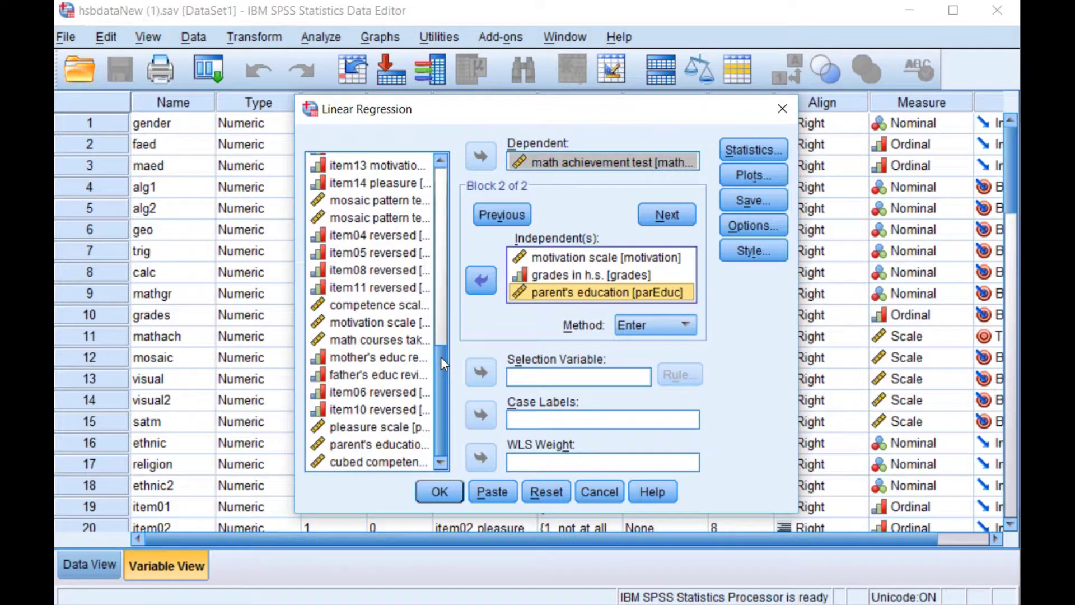
pyautogui.click(403, 340)
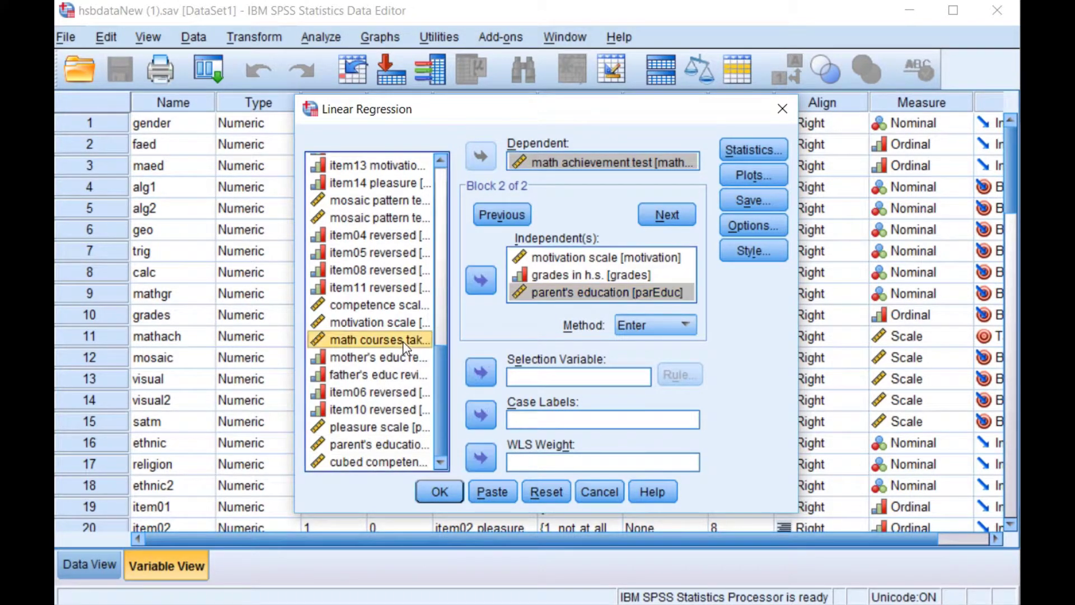
pyautogui.click(481, 281)
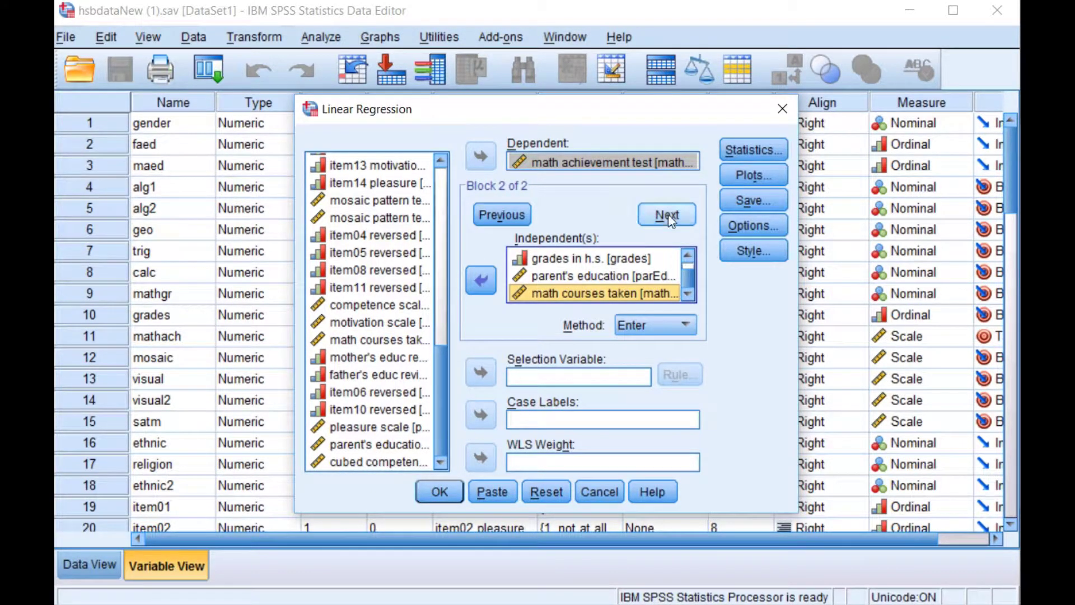
# Include descriptives, part and partial correlations, collinearity diagnostics, R squared change and 95% confidence intervals in the regression statistics
pyautogui.click(740, 150)
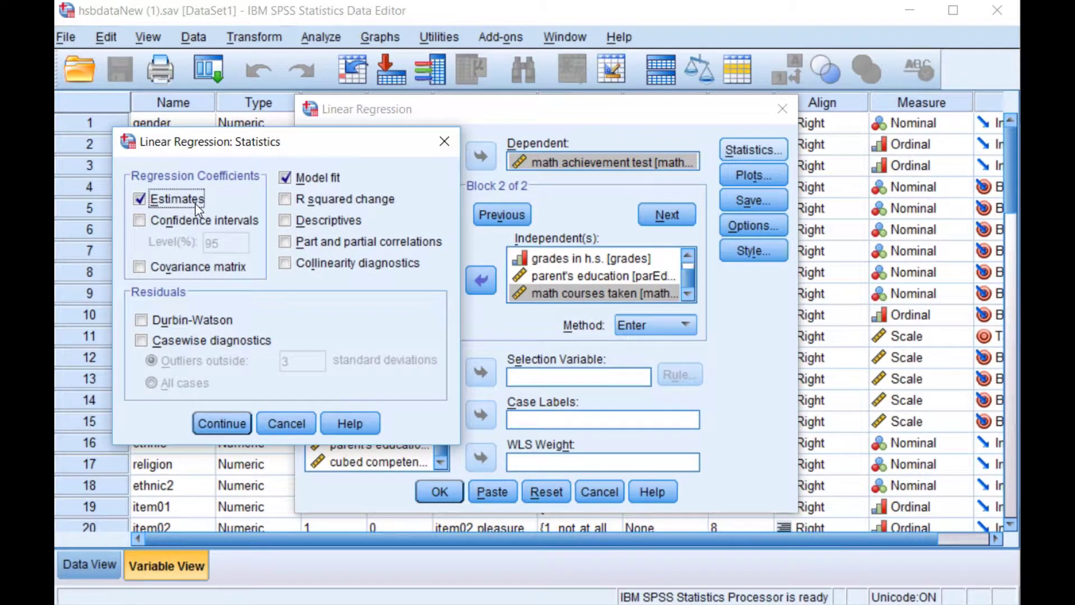
pyautogui.click(286, 223)
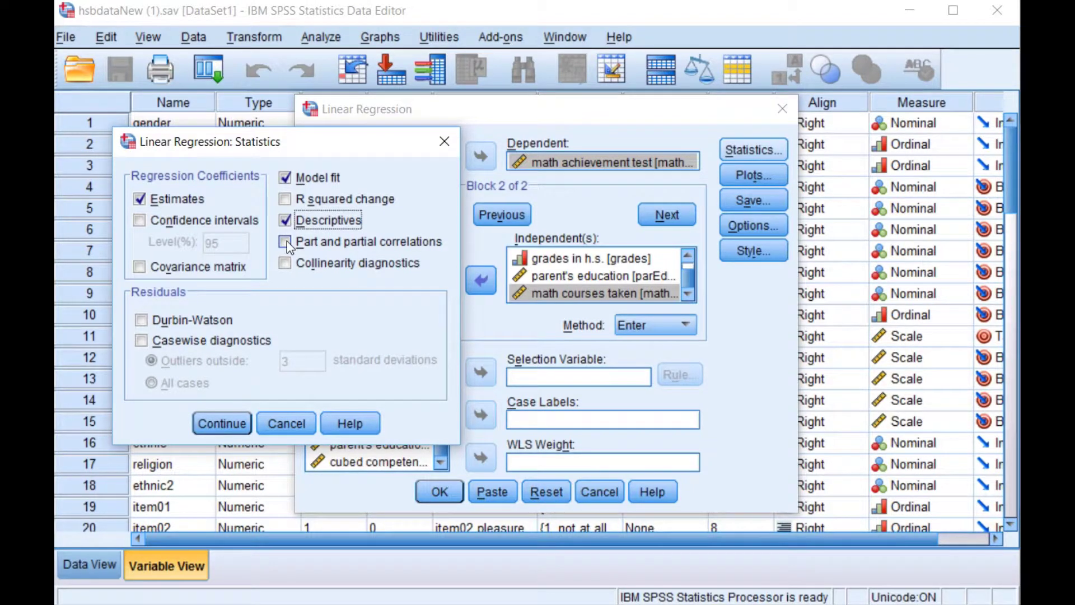
pyautogui.click(286, 241)
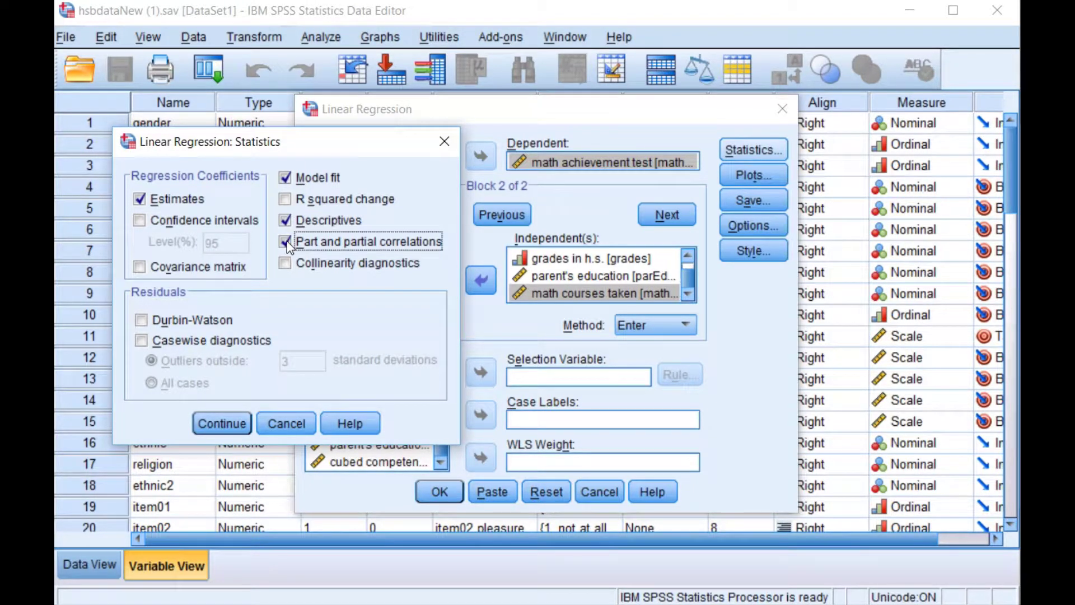
pyautogui.click(286, 263)
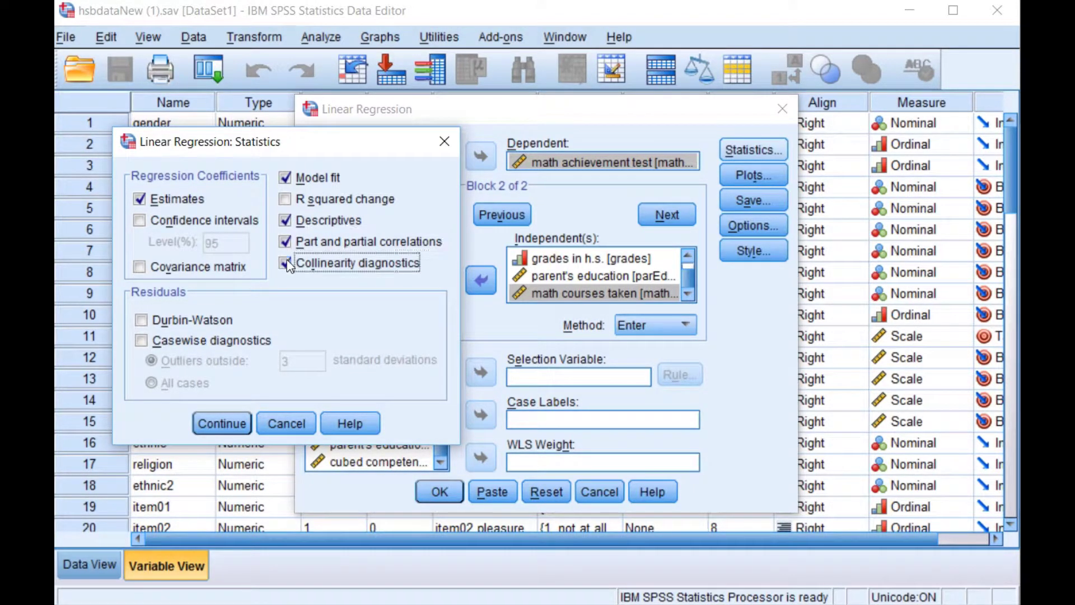
pyautogui.click(286, 202)
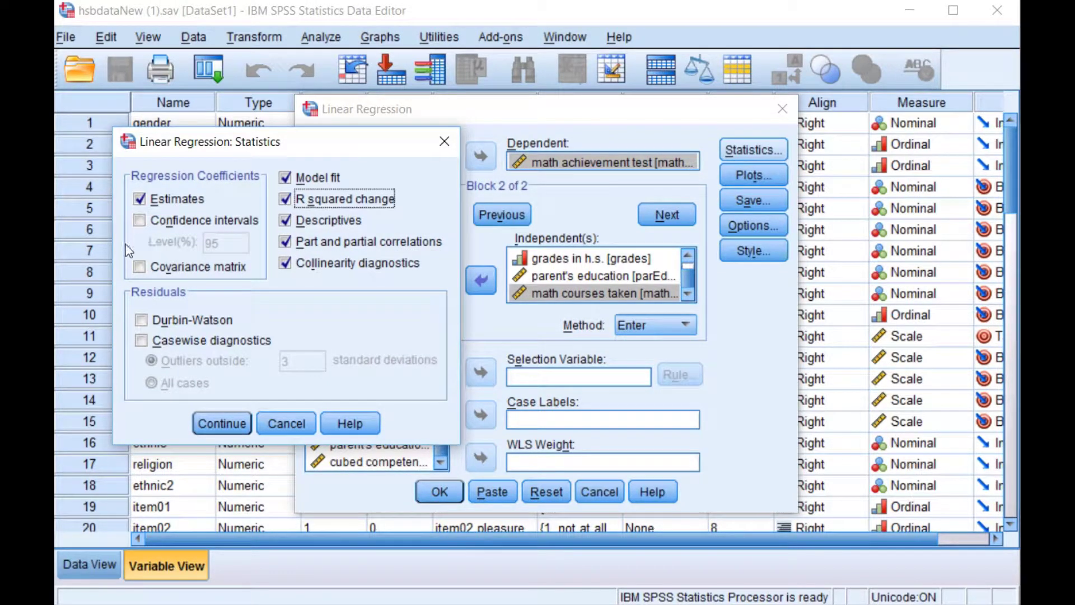
pyautogui.click(139, 221)
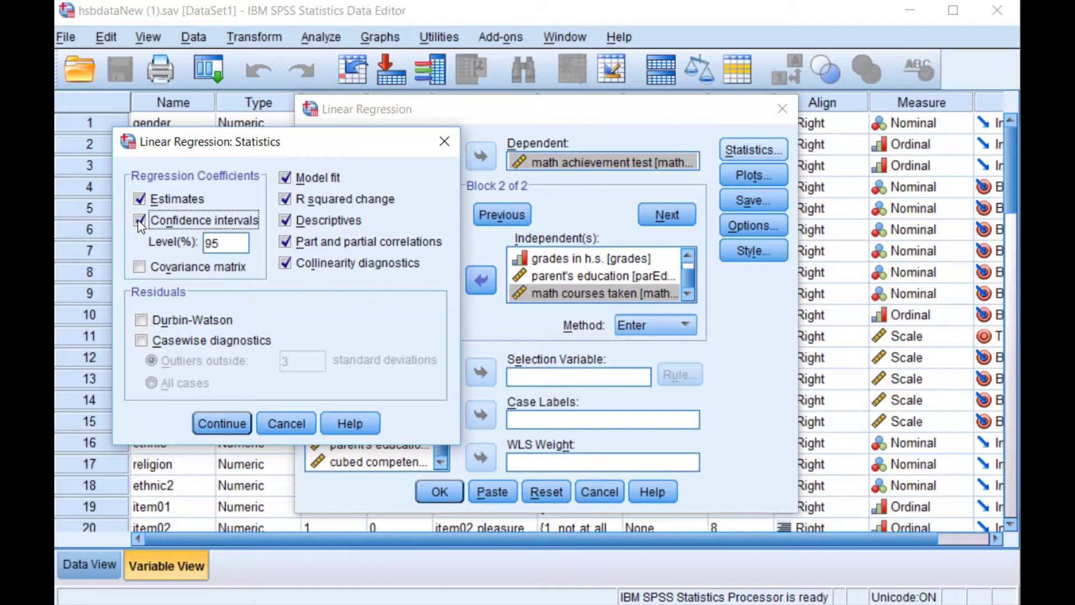
pyautogui.click(222, 423)
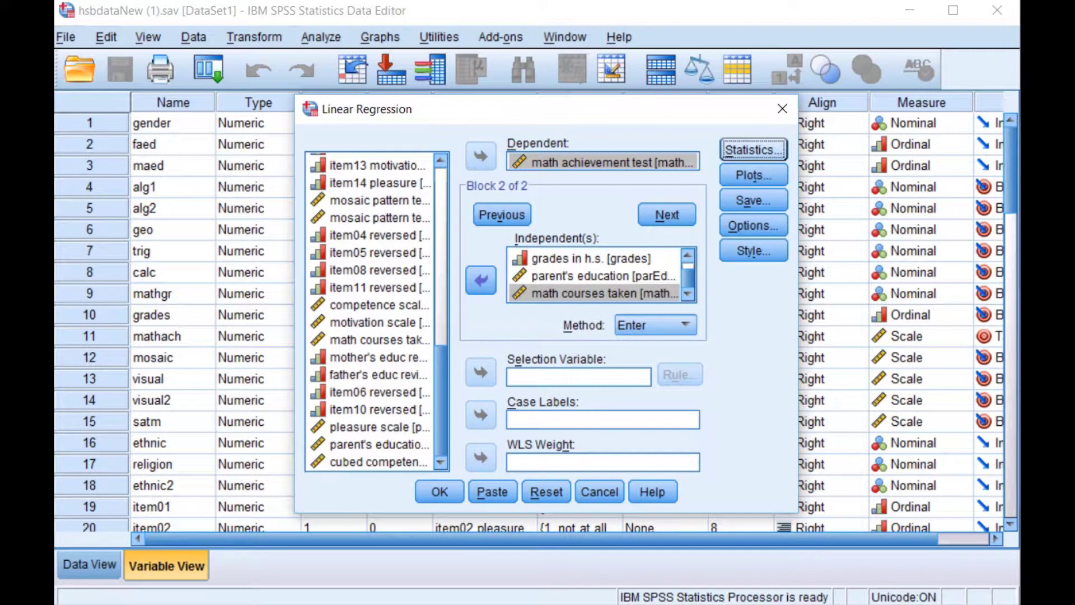
pyautogui.click(439, 492)
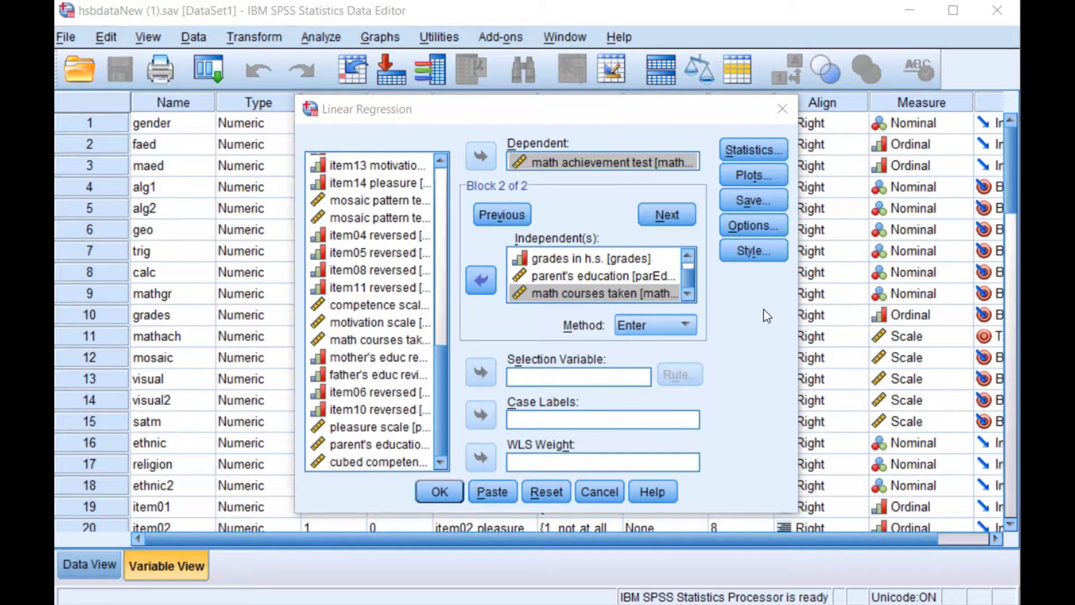
# Request a scatterplot of *ZRESID on Y against *ZPRED on X plus a normal probability plot, and run the regression
pyautogui.click(764, 182)
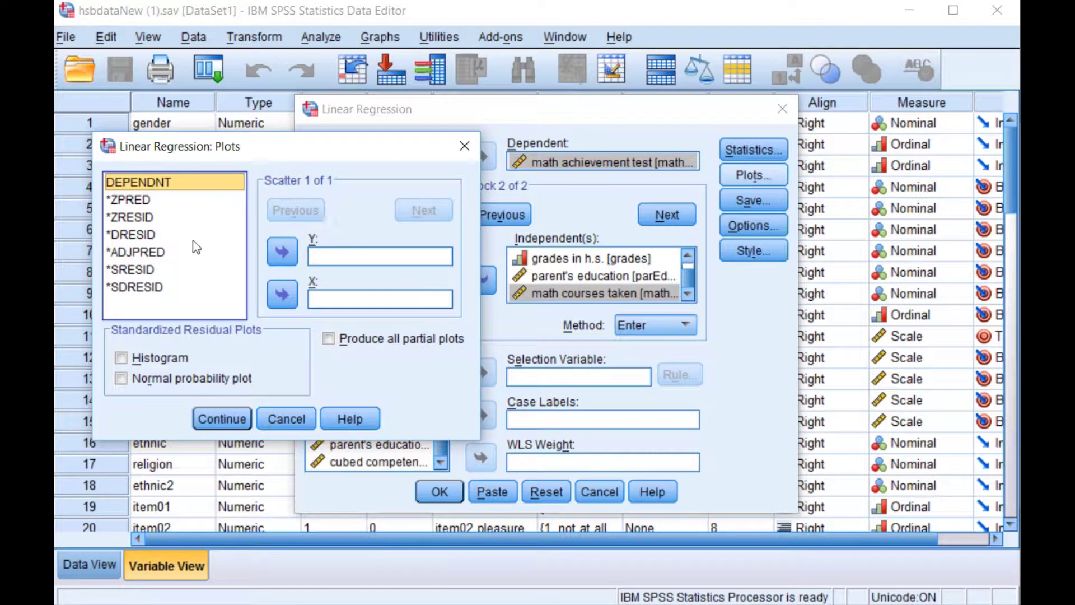
pyautogui.click(151, 218)
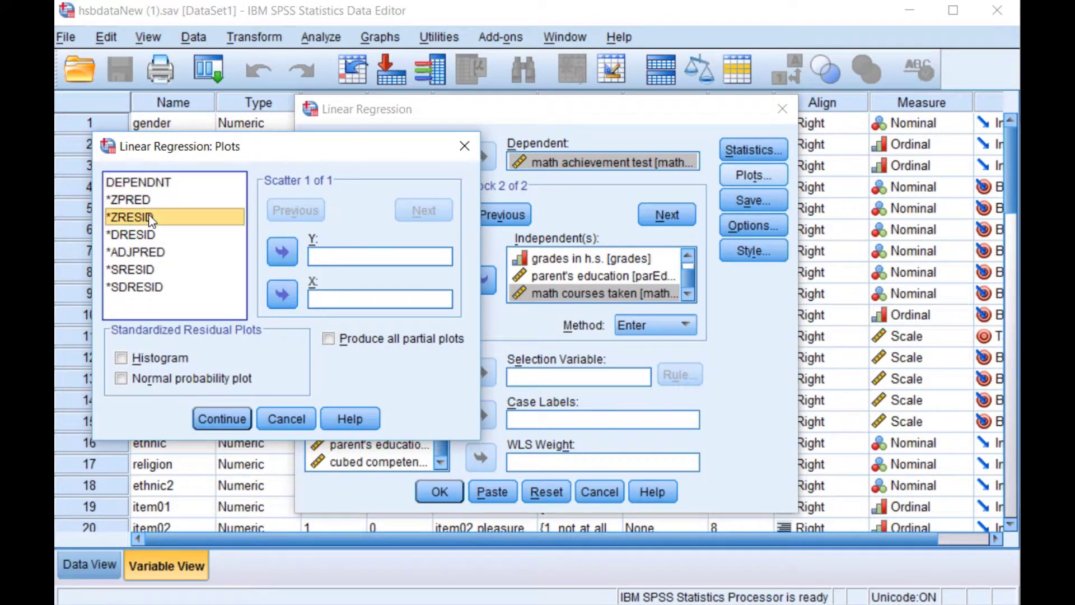
pyautogui.click(283, 253)
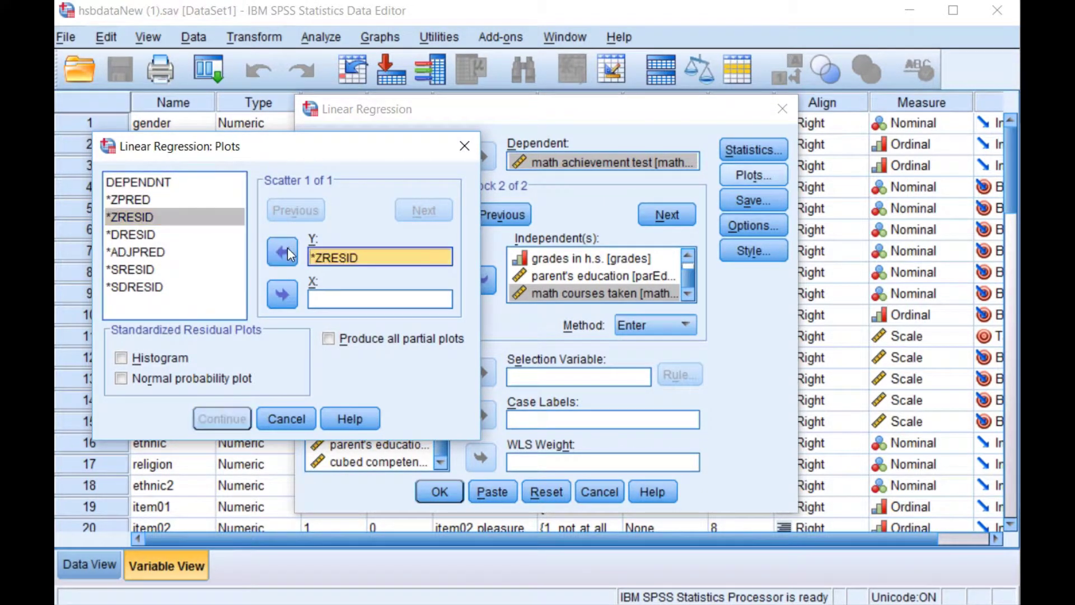
pyautogui.click(148, 200)
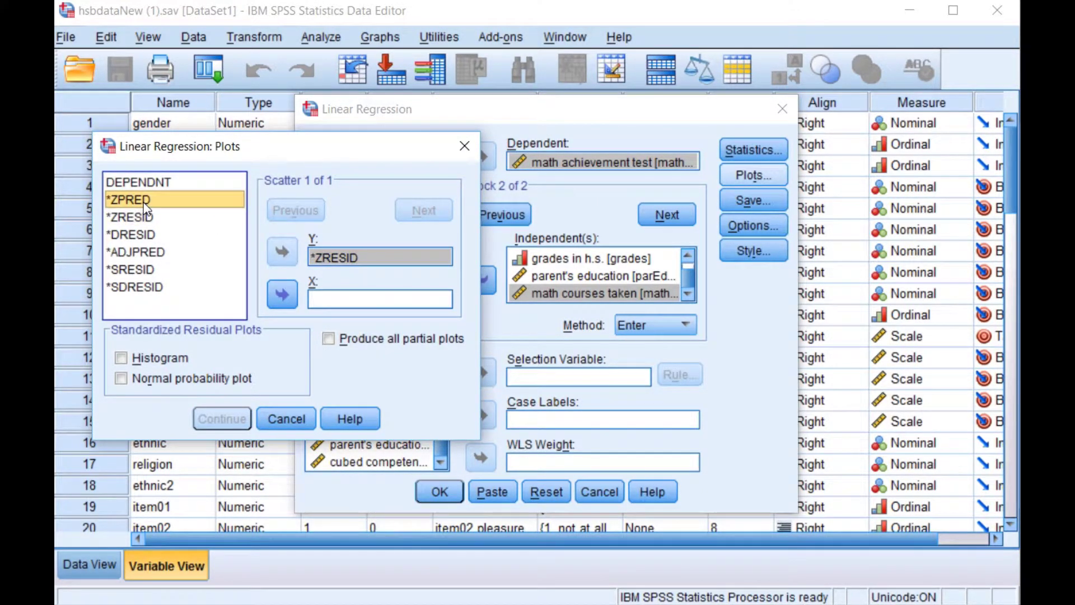
pyautogui.click(287, 301)
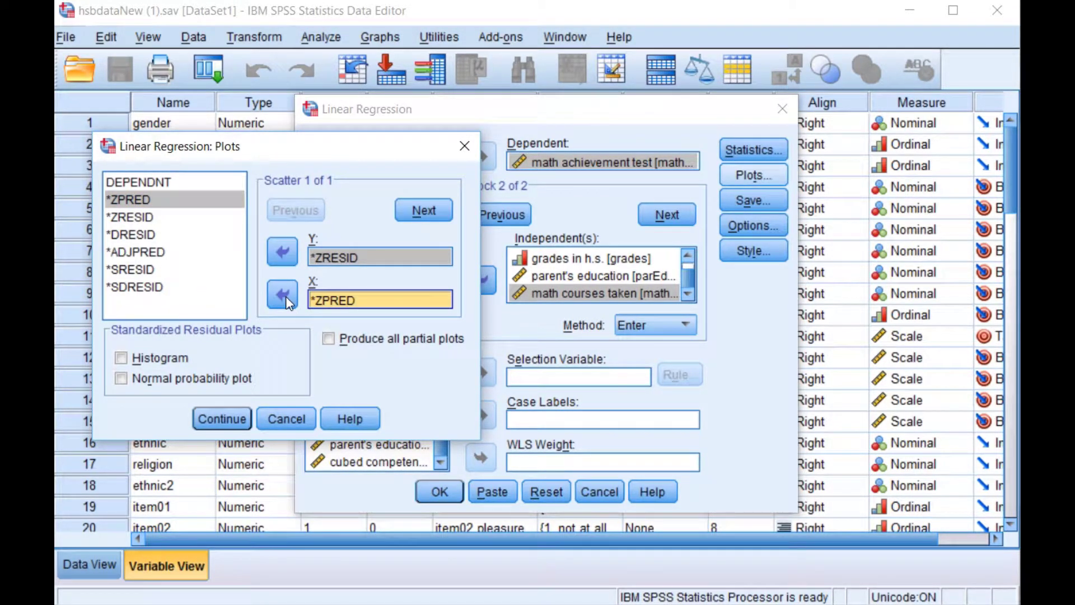
pyautogui.click(121, 379)
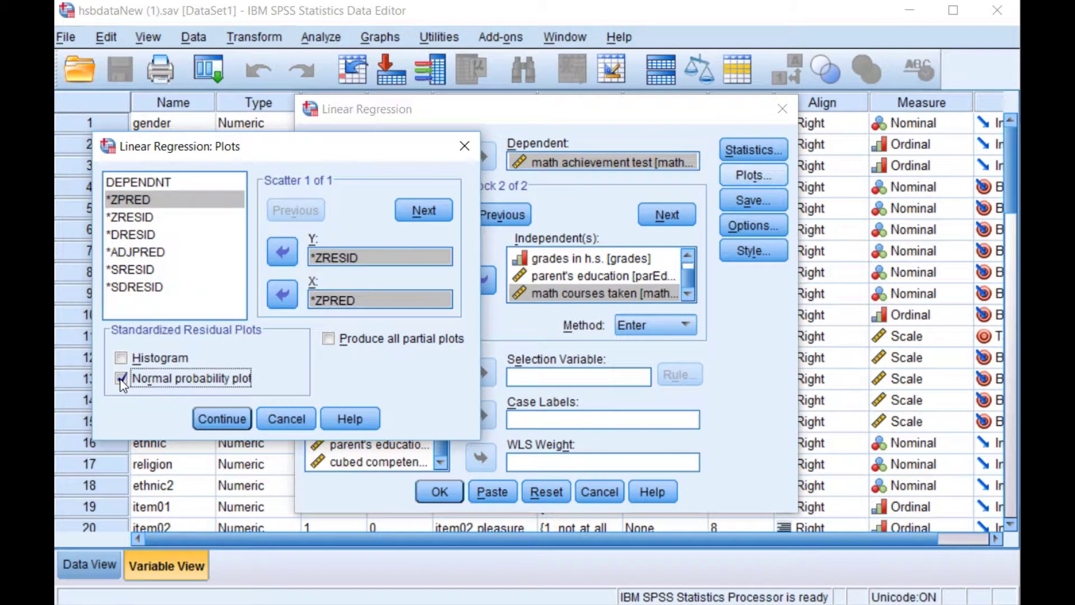
pyautogui.click(223, 419)
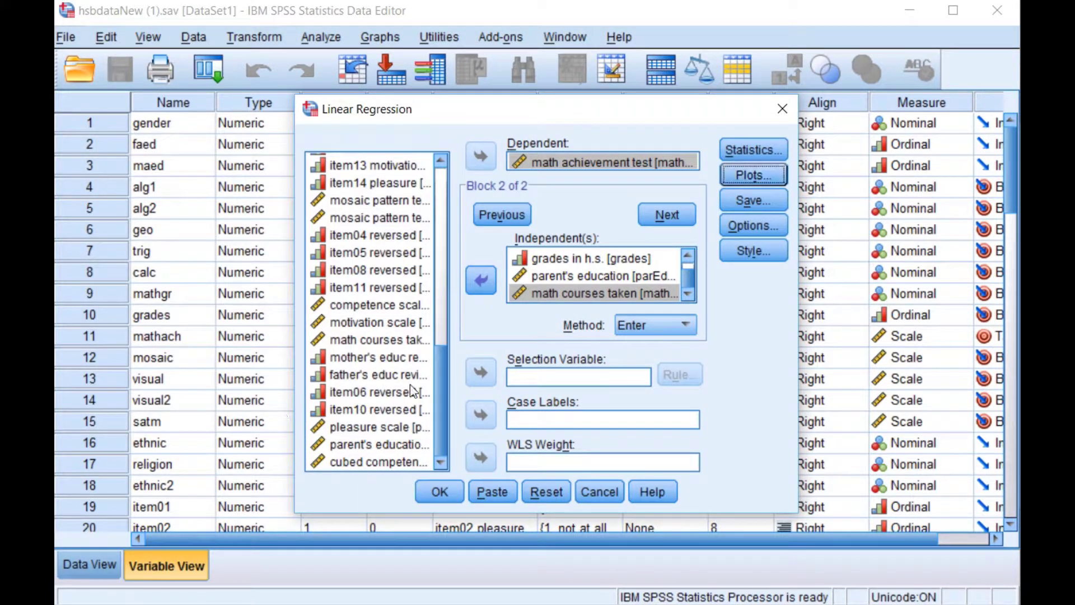
pyautogui.click(440, 491)
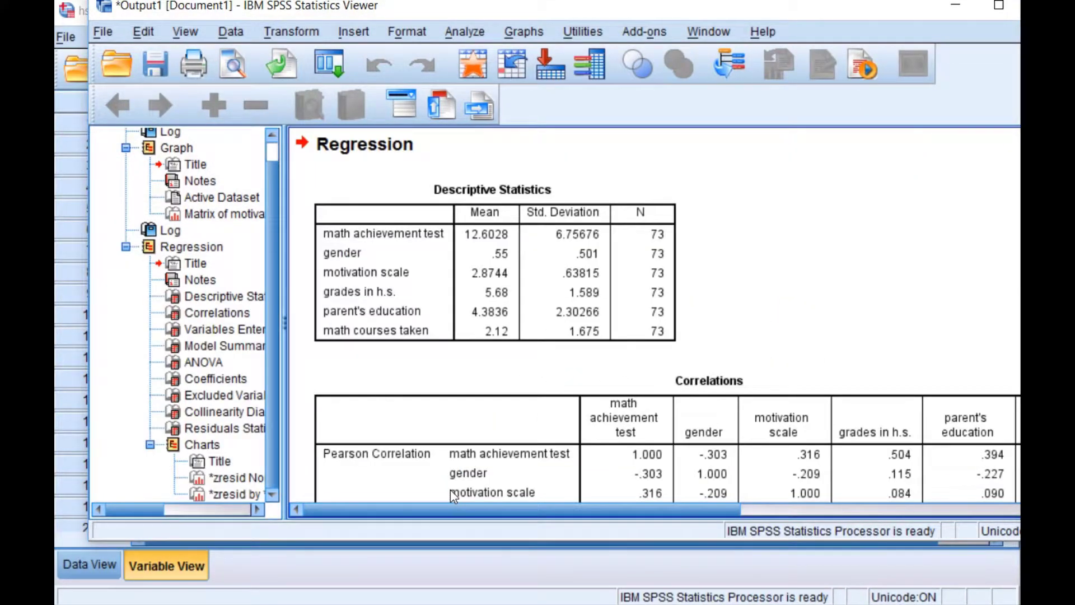